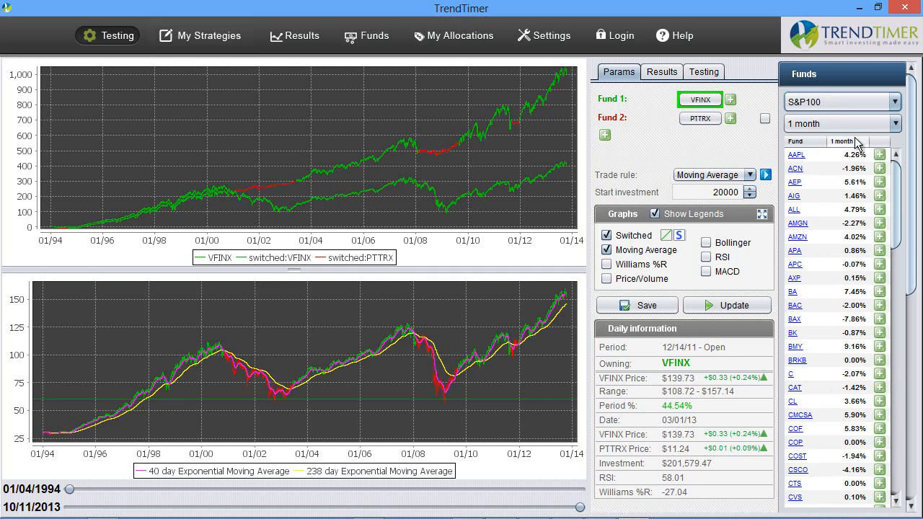
Show the 3 year returns for the S&P100 funds and sort them from highest to lowest.
left_click(836, 124)
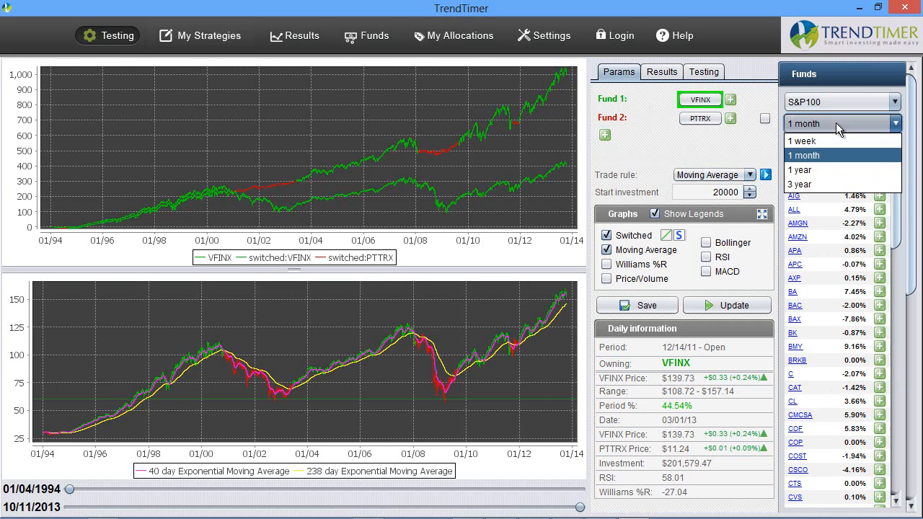
left_click(815, 186)
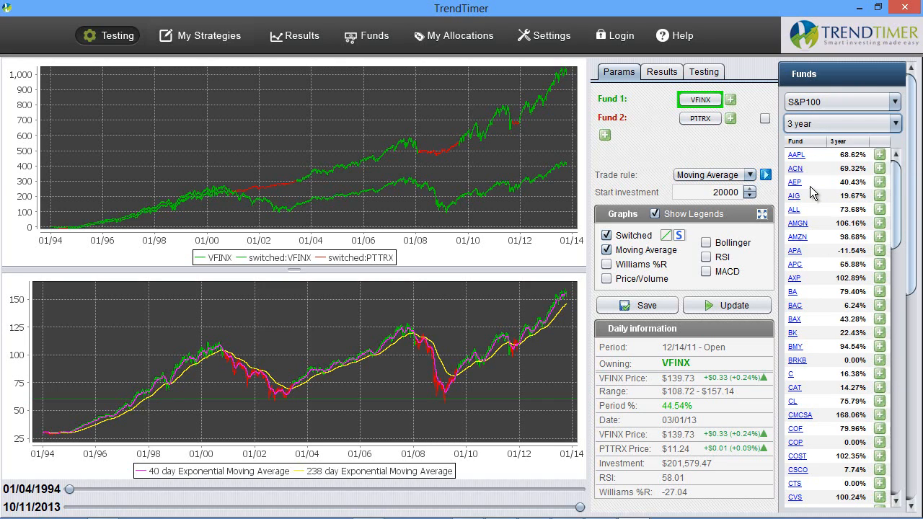
left_click(850, 143)
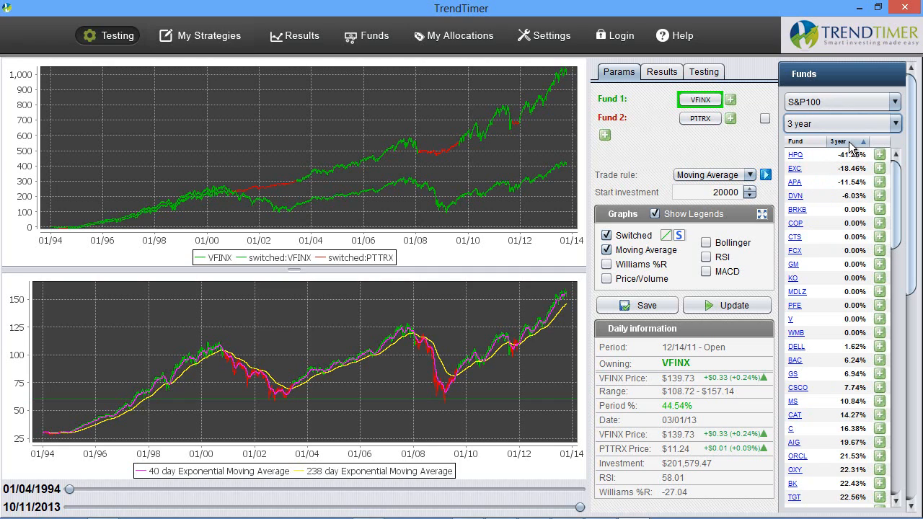
left_click(851, 143)
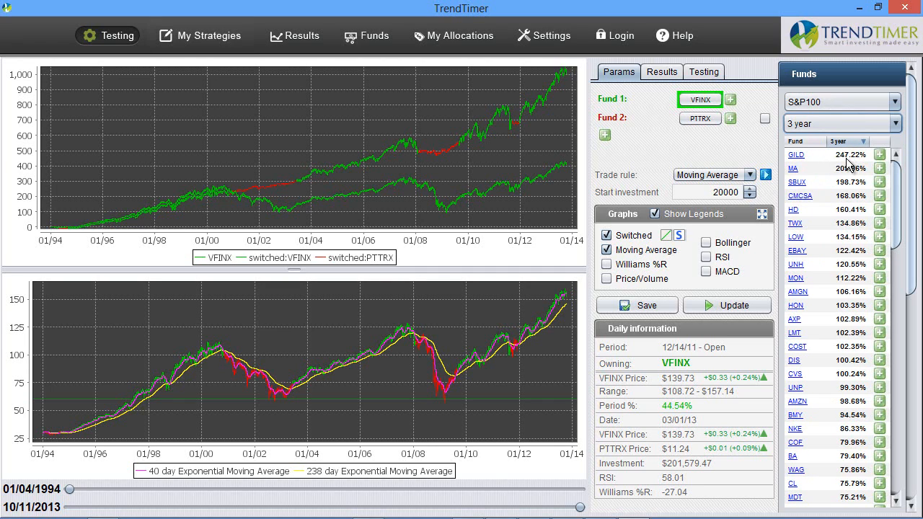
Add GILD, SBUX and EBAY from the S&P100 list to the strategy as Funds 3, 4 and 5.
left_click(793, 158)
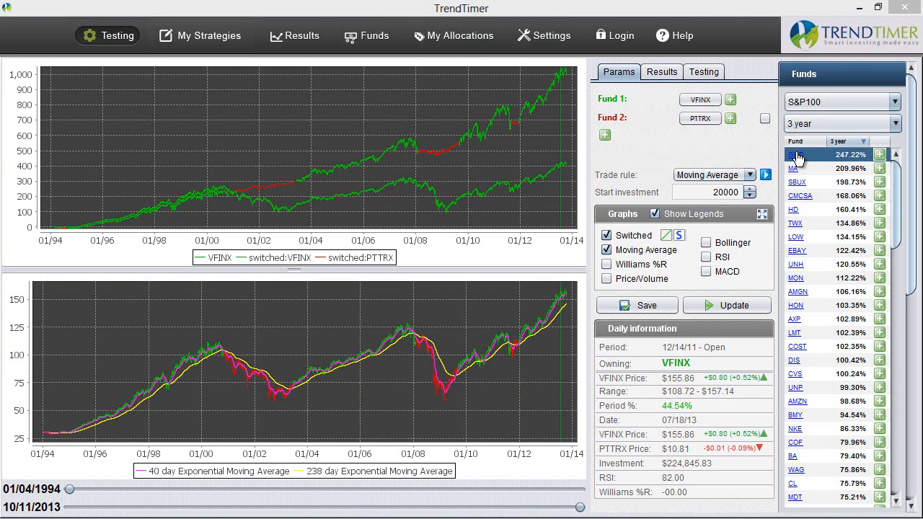
left_click(879, 154)
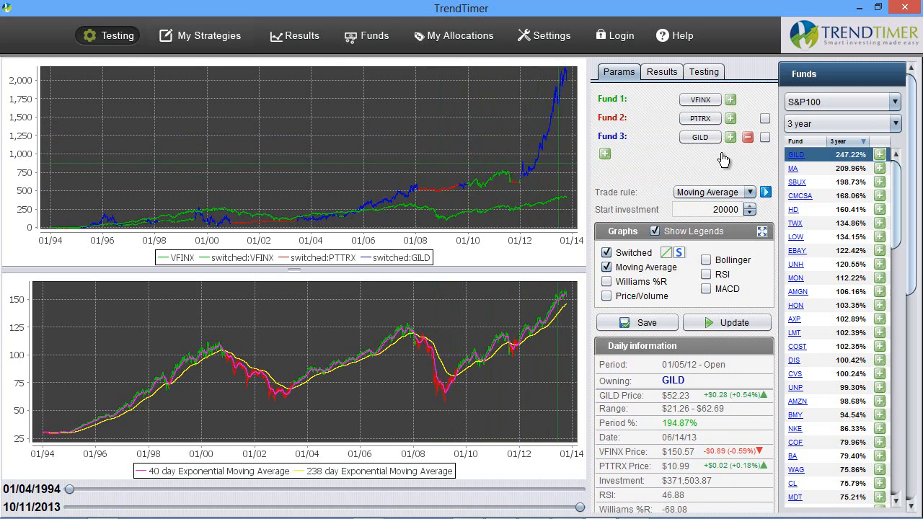
left_click(878, 183)
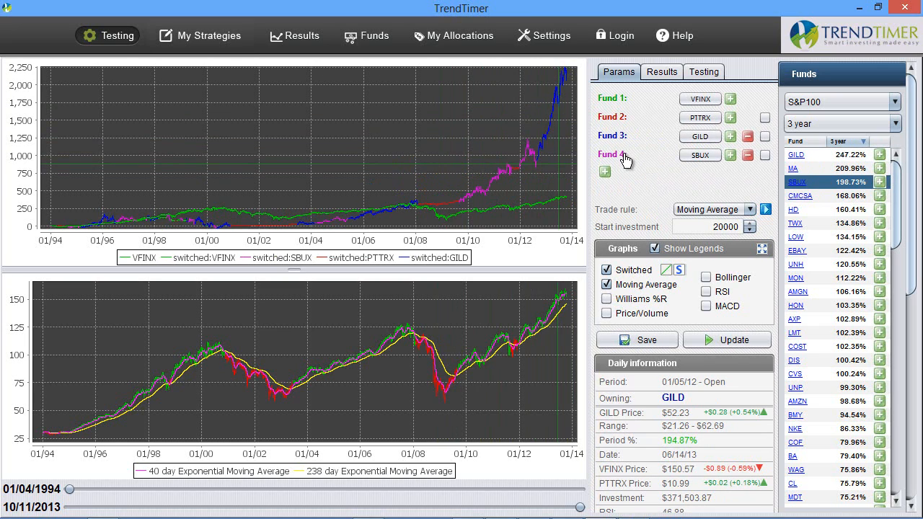
left_click(879, 251)
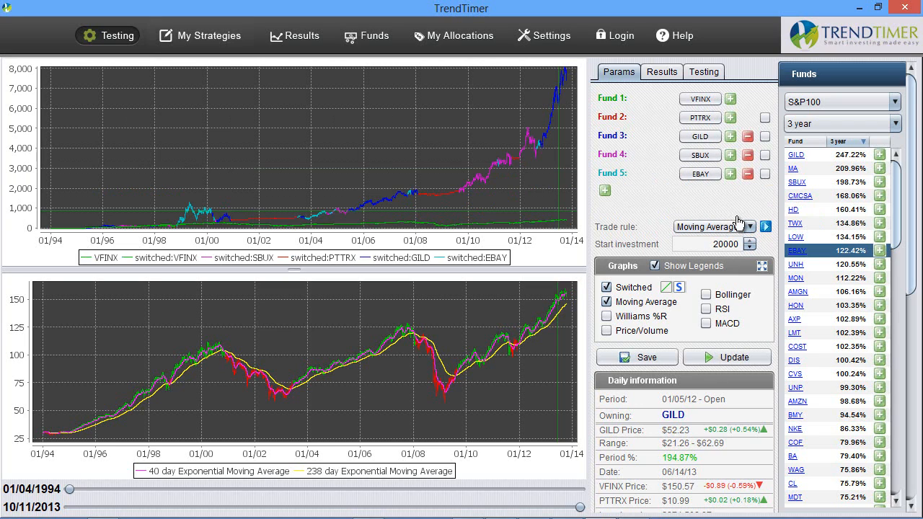
Replace EBAY in the Fund 5 slot with AMGN from the S&P100 list.
left_click(700, 177)
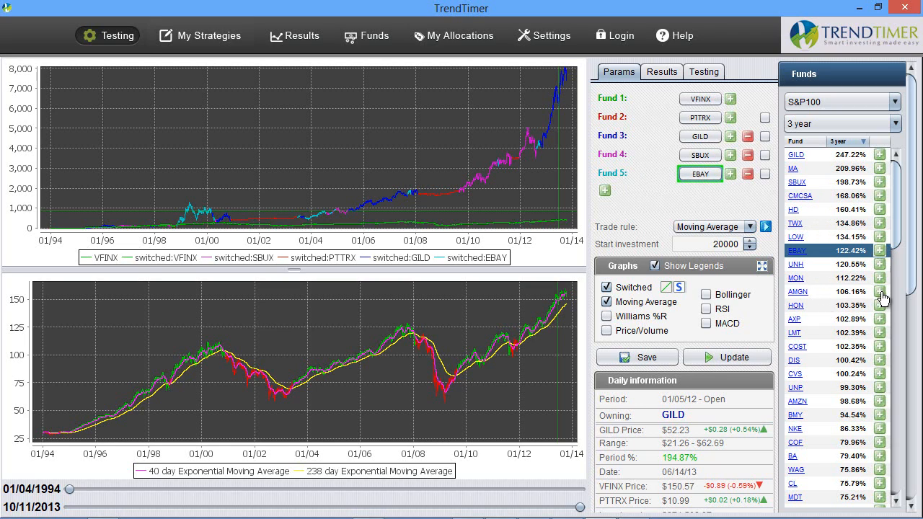
left_click(796, 292)
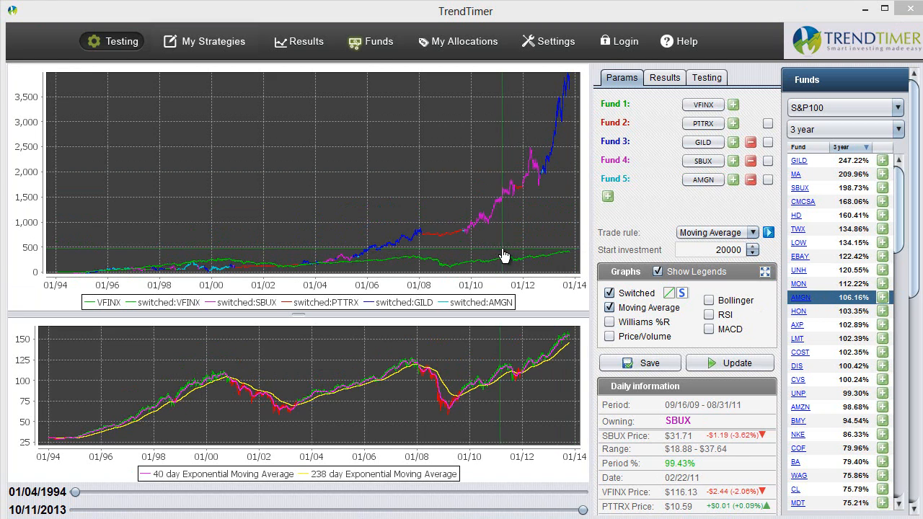
Go to the Funds page and create a favorite fund list named "new fund list".
left_click(371, 51)
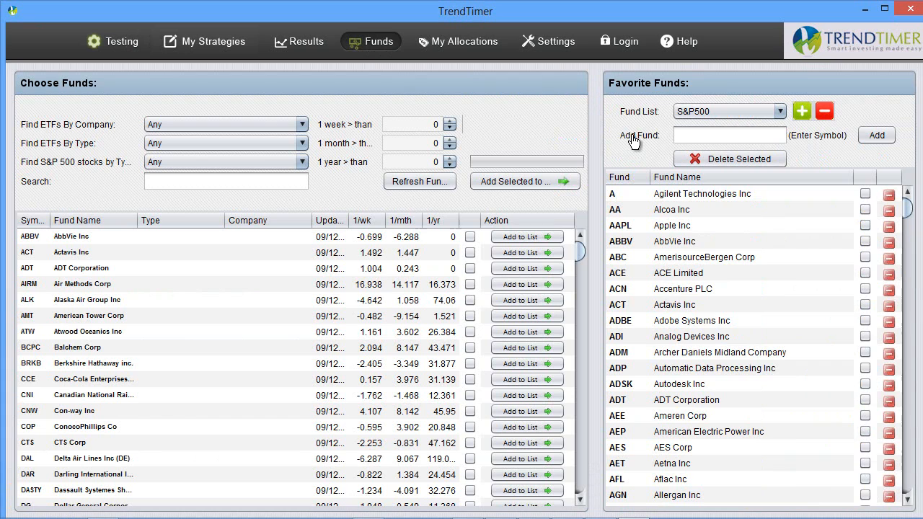
left_click(727, 116)
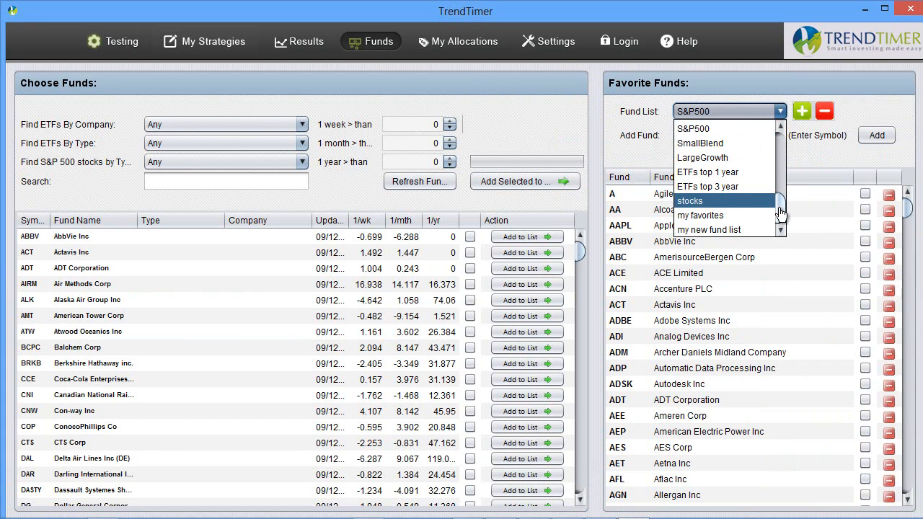
left_click_drag(779, 209, 781, 136)
left_click(721, 76)
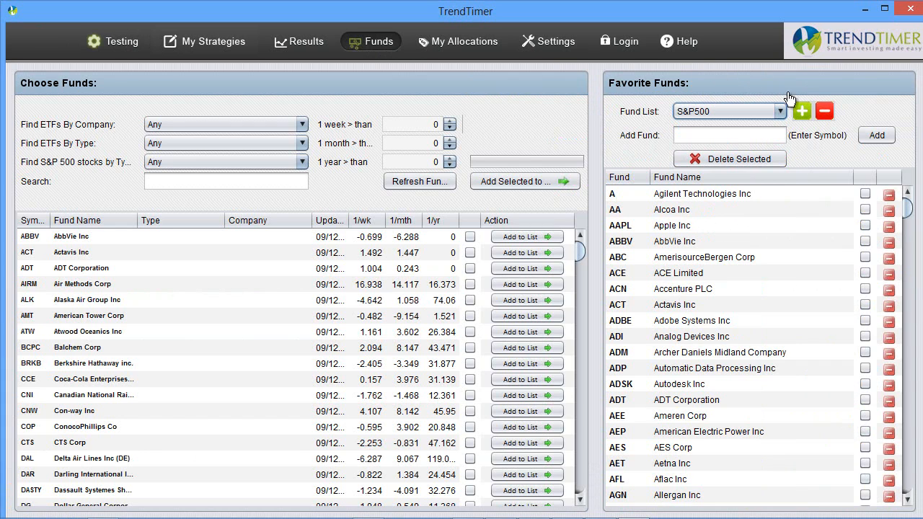
left_click(802, 111)
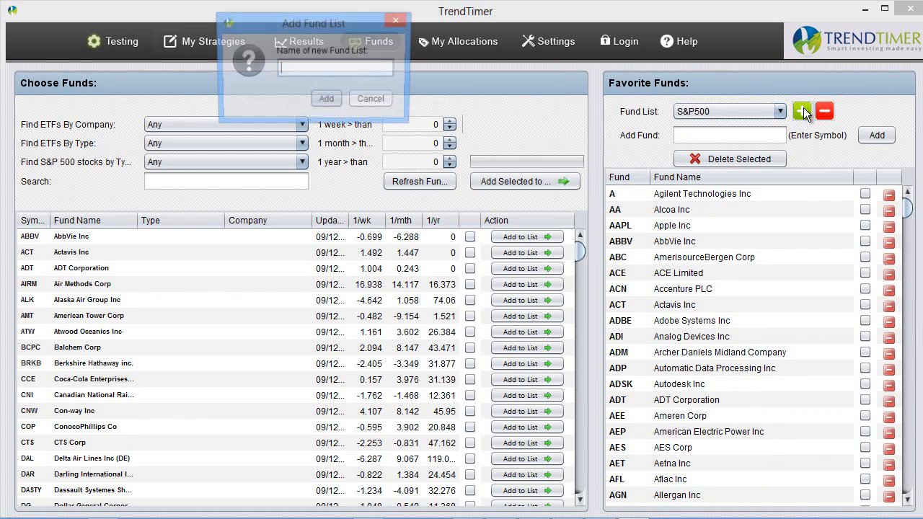
left_click_drag(354, 27, 615, 213)
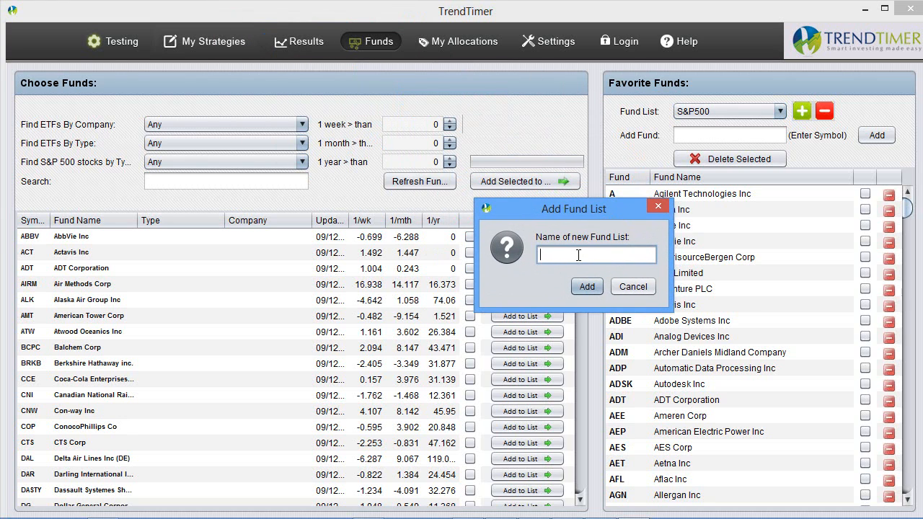
type("new fund list")
left_click(587, 286)
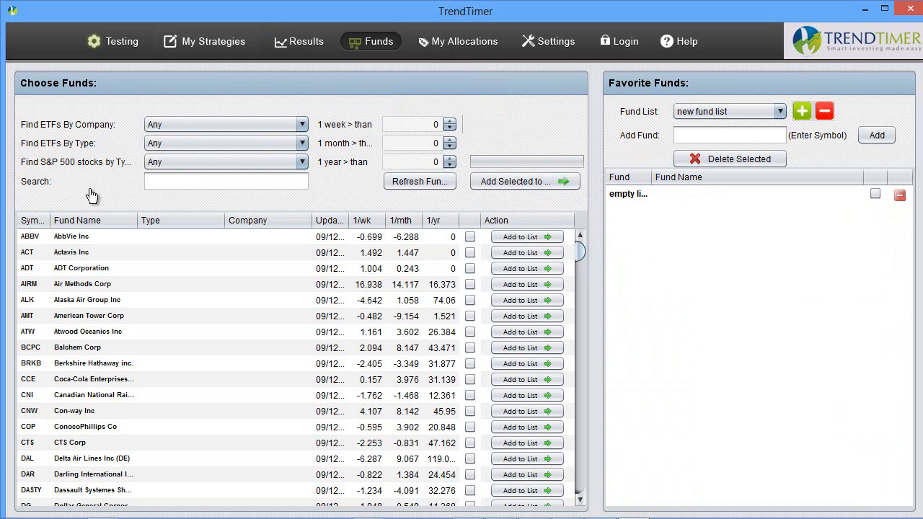
Search the funds for "Coca" and add Coca-Cola Co (KO) to the new fund list.
left_click(176, 182)
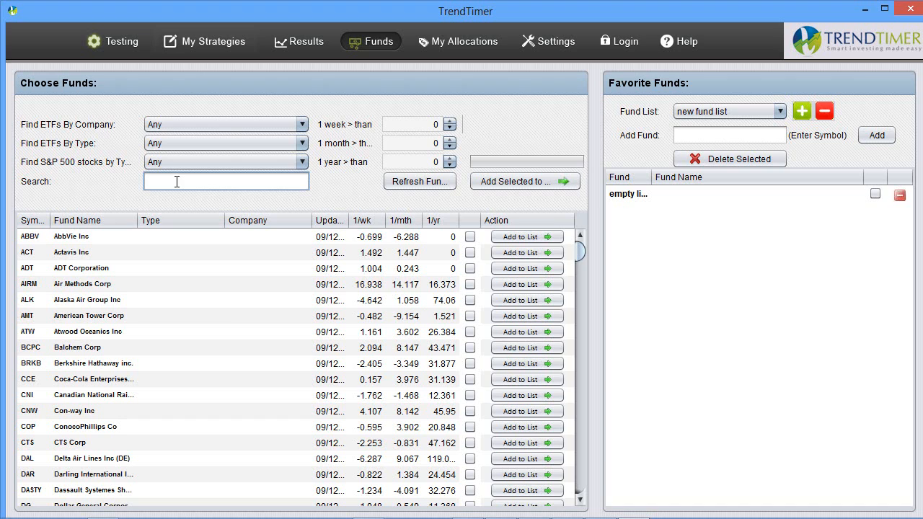
type("Cocla")
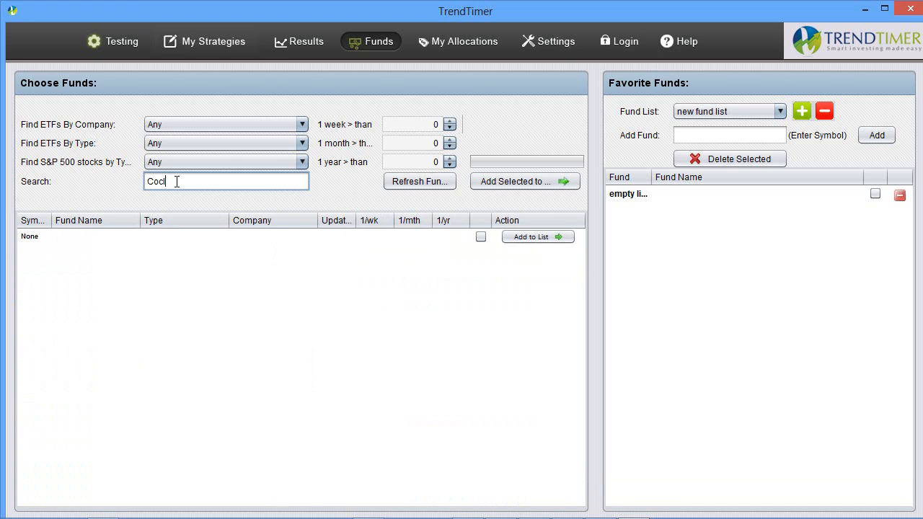
key("BackSpace")
type("a")
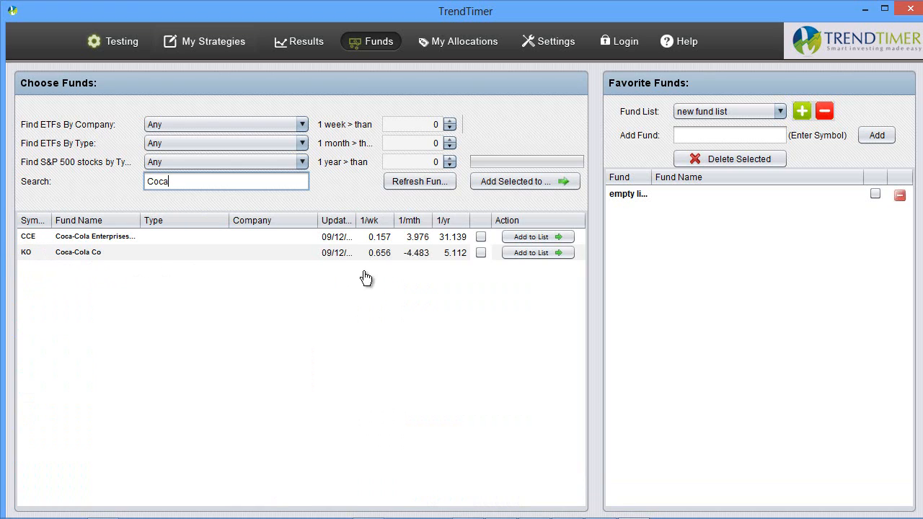
left_click(481, 253)
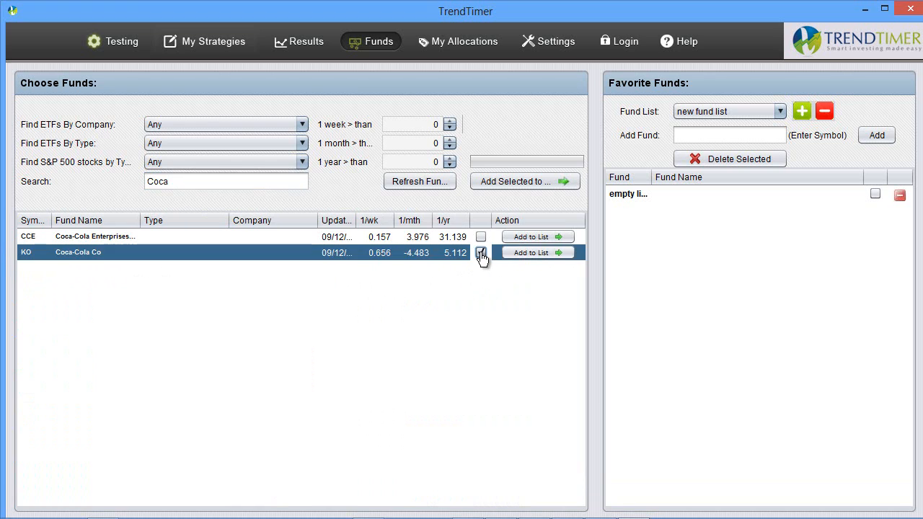
left_click(545, 262)
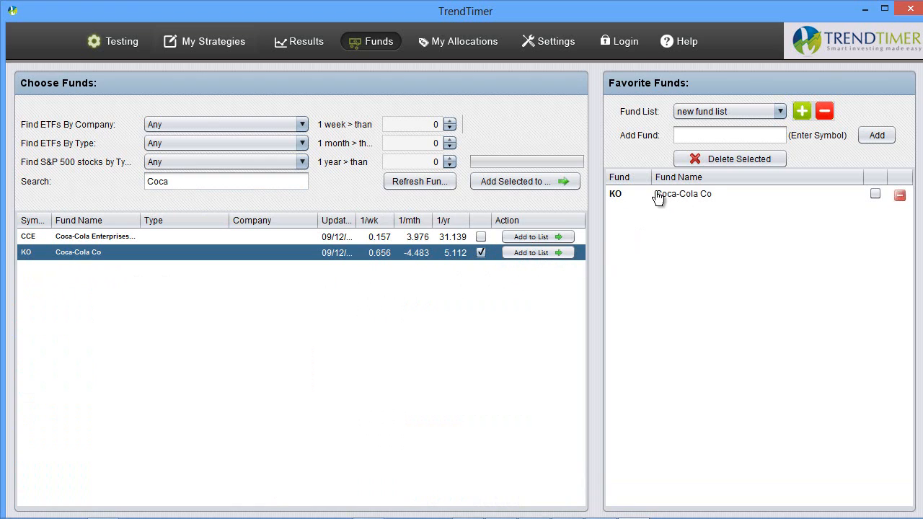
Search the funds for "Mcdo" and add McDonald's Corp (MCD) to the new fund list.
left_click_drag(215, 181, 96, 188)
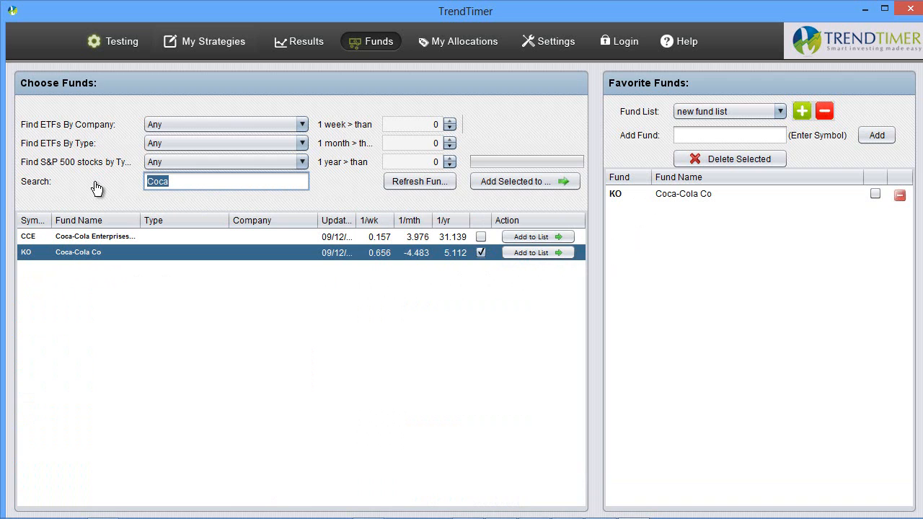
type("Mcd")
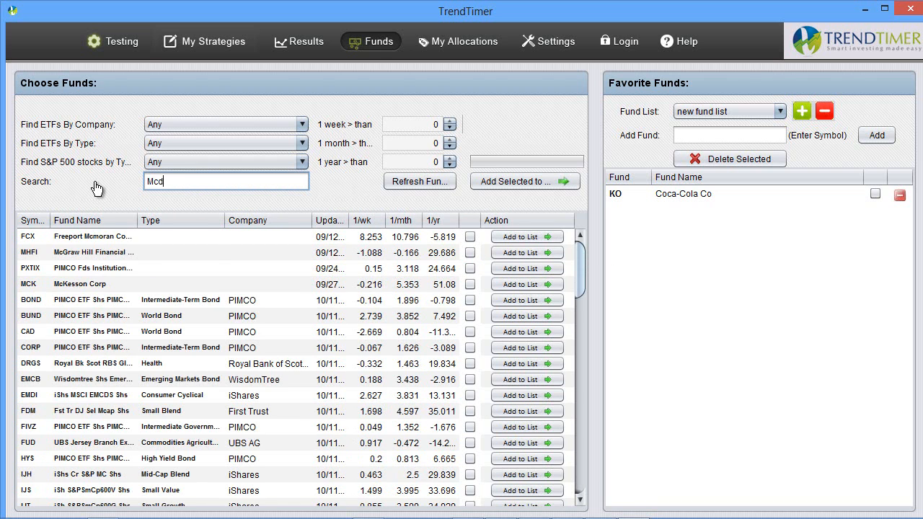
type("o")
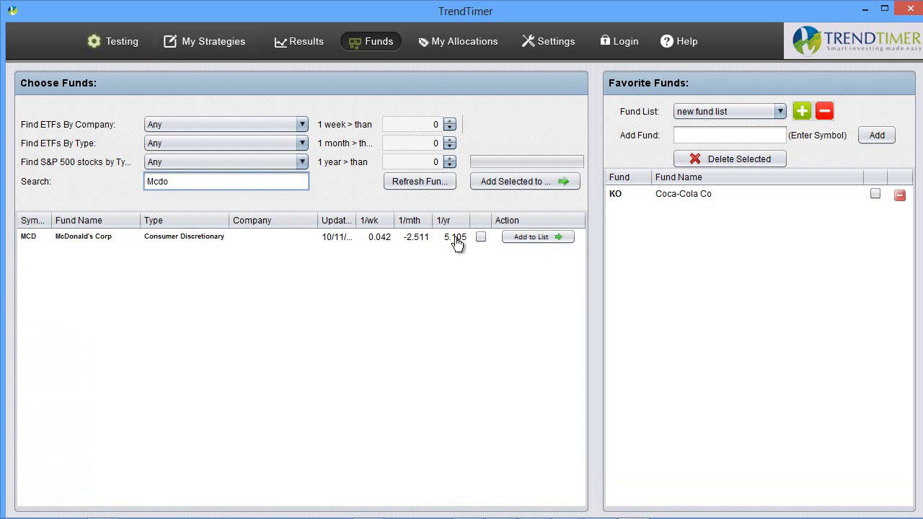
left_click(481, 237)
left_click(519, 241)
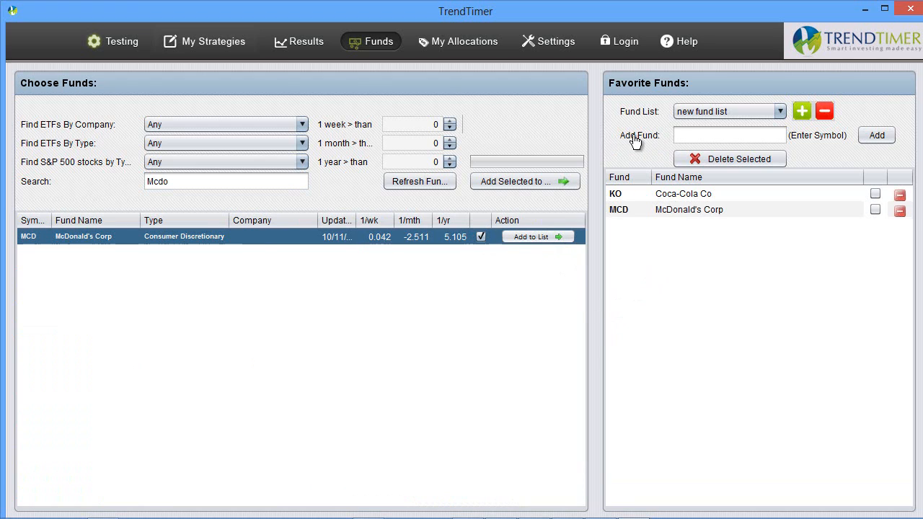
Add CSCO, MSFT and SBUX to the new fund list by entering their symbols.
left_click(696, 134)
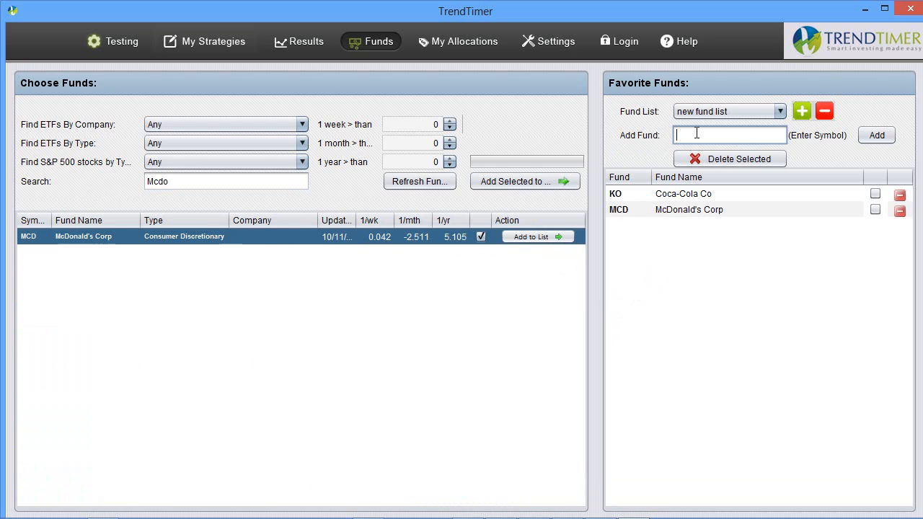
type("CSCO")
left_click(876, 135)
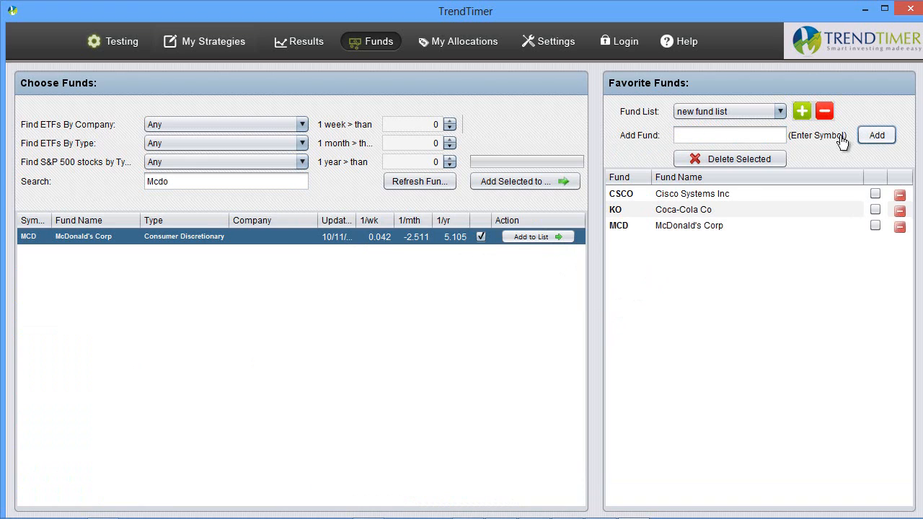
left_click(725, 134)
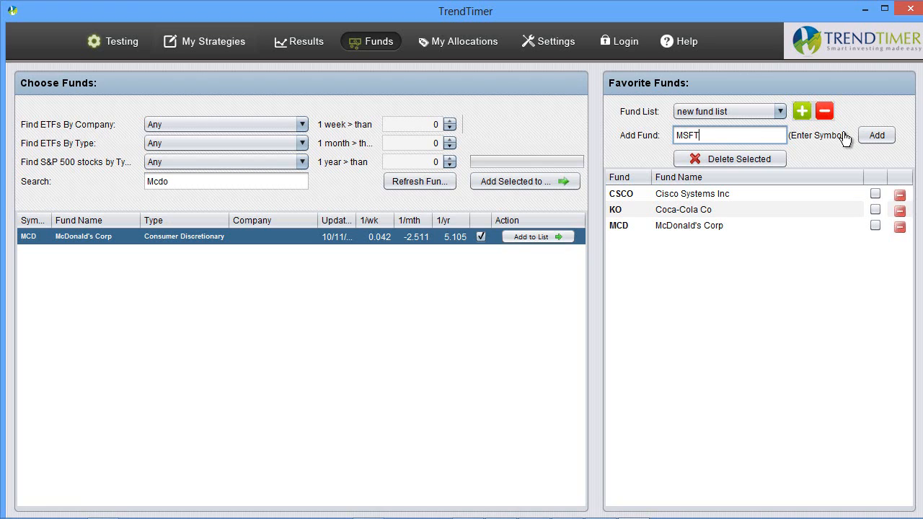
left_click(875, 135)
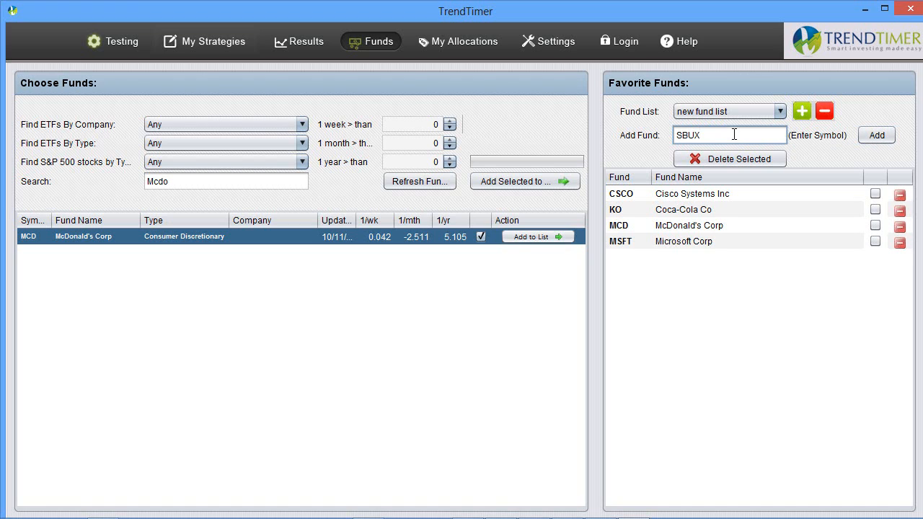
left_click(871, 137)
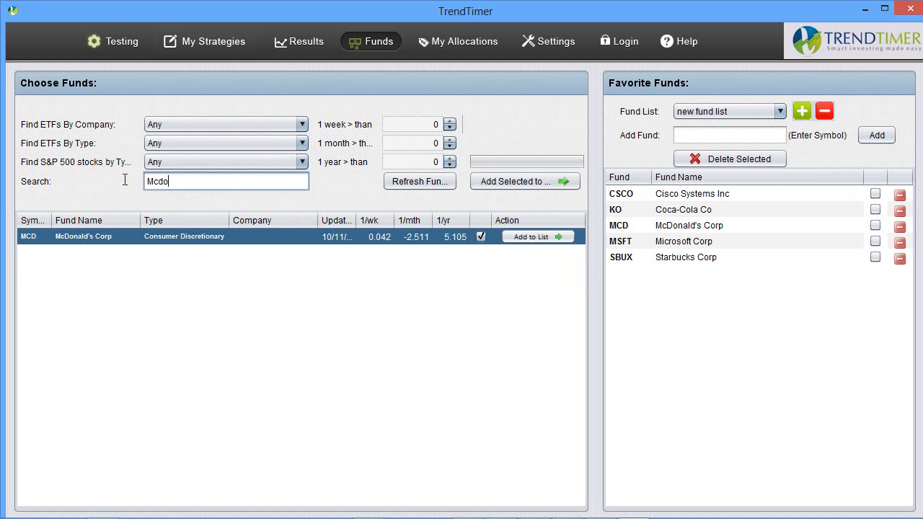
Clear the fund search and filter the S&P 500 stocks by the Health Care type.
key("ctrl+a")
key("BackSpace")
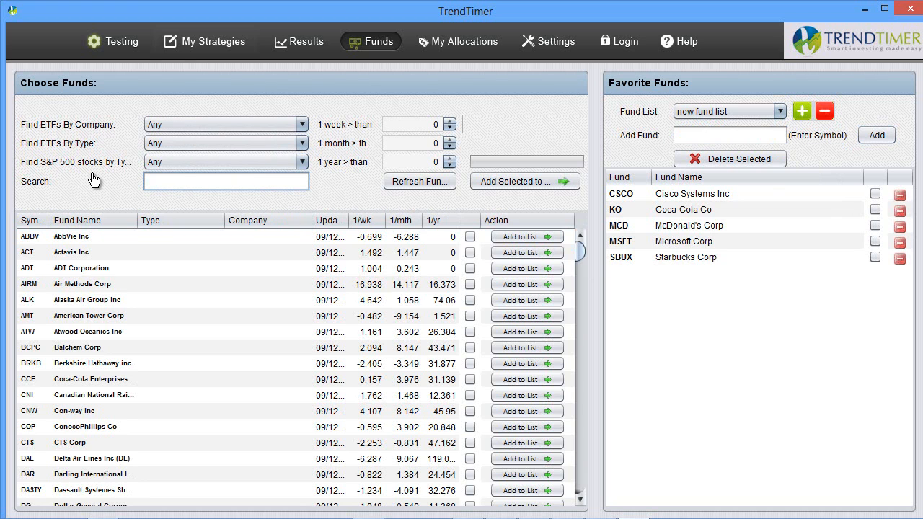
left_click(191, 164)
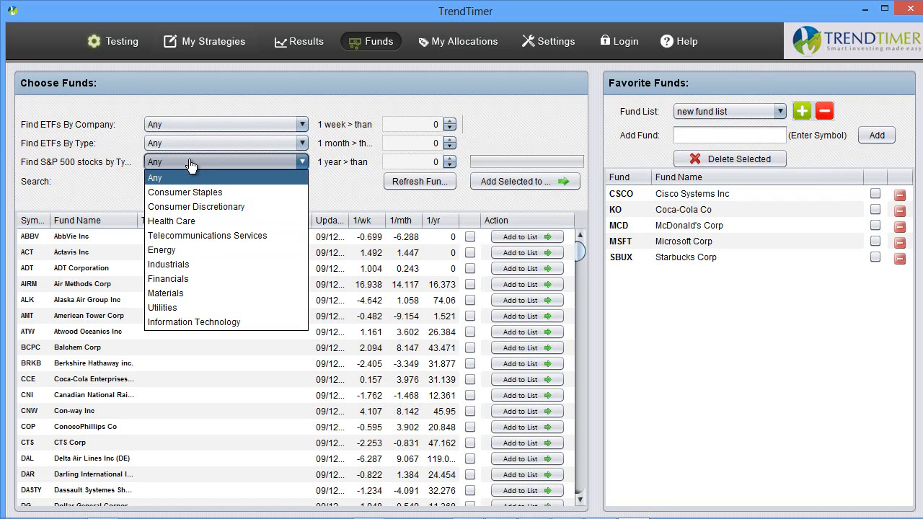
left_click(123, 179)
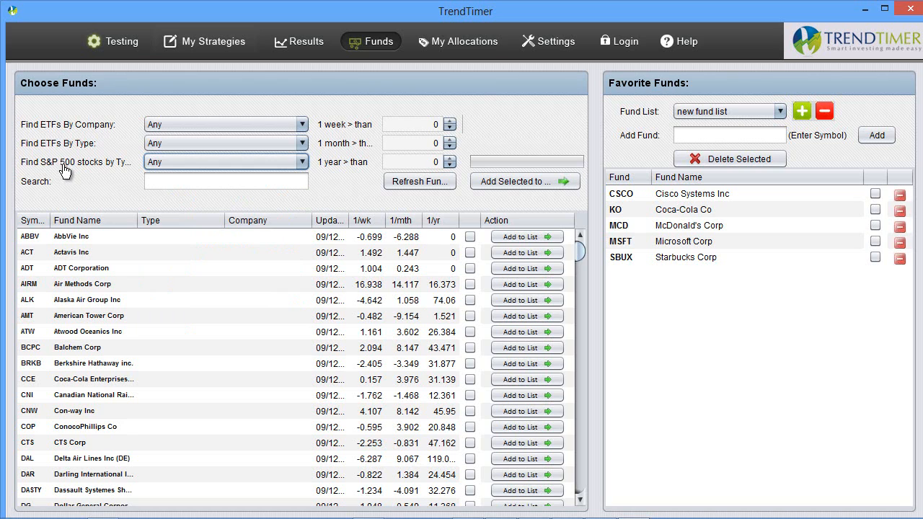
left_click(195, 164)
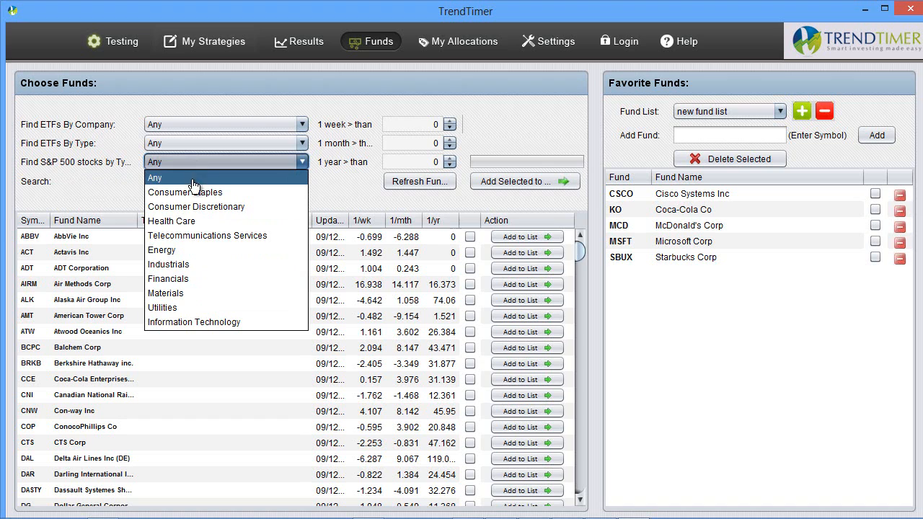
left_click(195, 222)
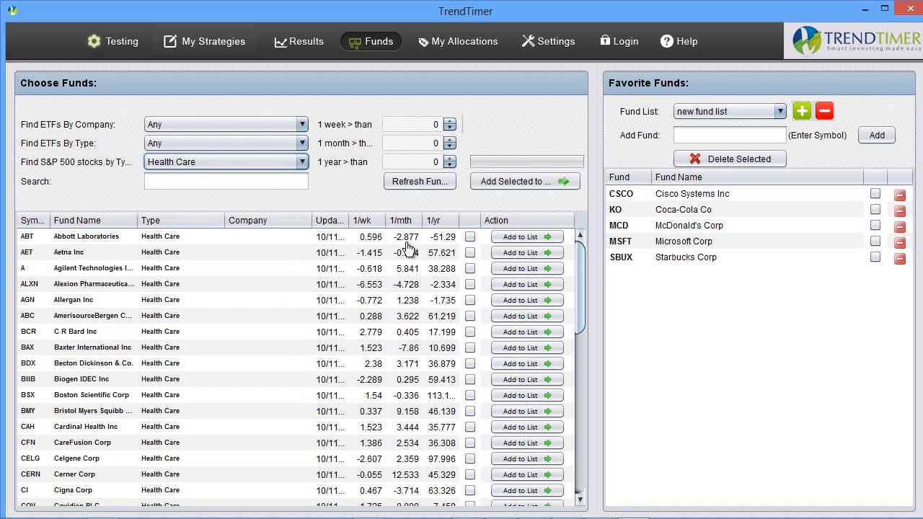
Select Abbott Laboratories, Biogen IDEC, Bristol Myers Squibb and Celgene among the Health Care stocks and add them together to the new fund list.
left_click(469, 238)
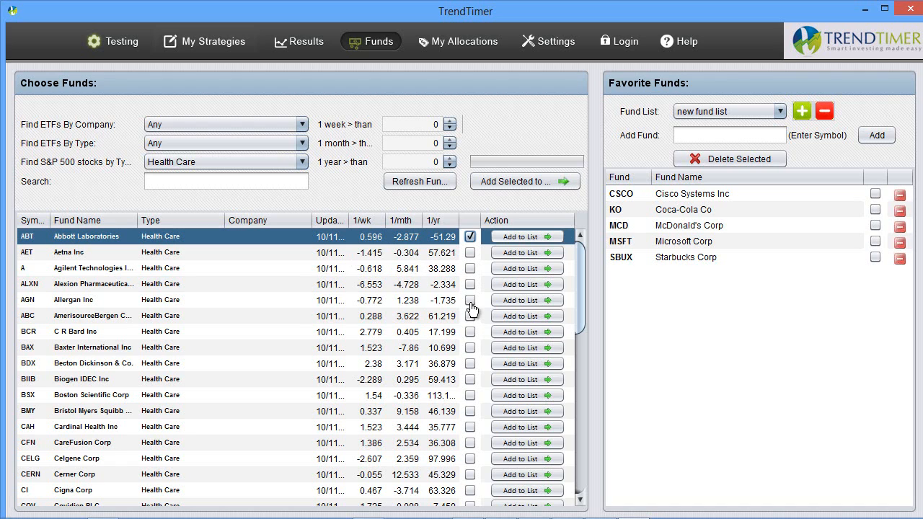
left_click(470, 380)
left_click(470, 411)
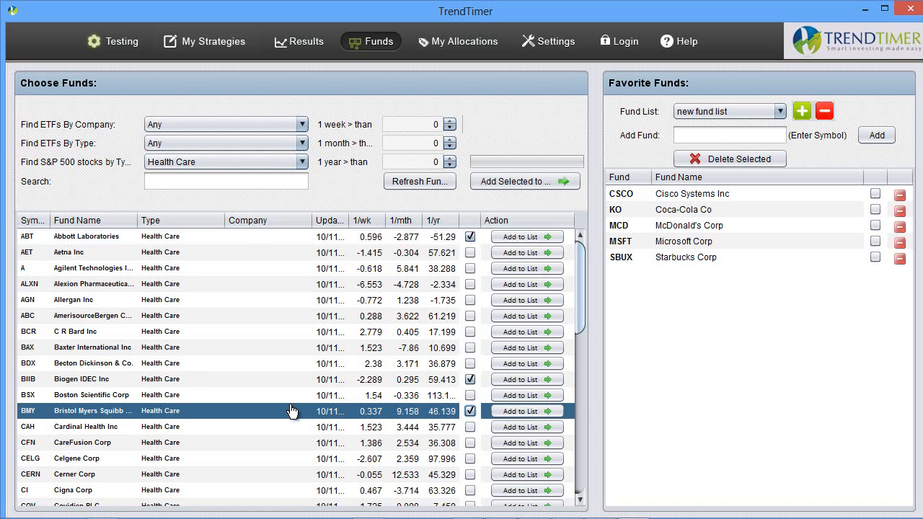
left_click(469, 458)
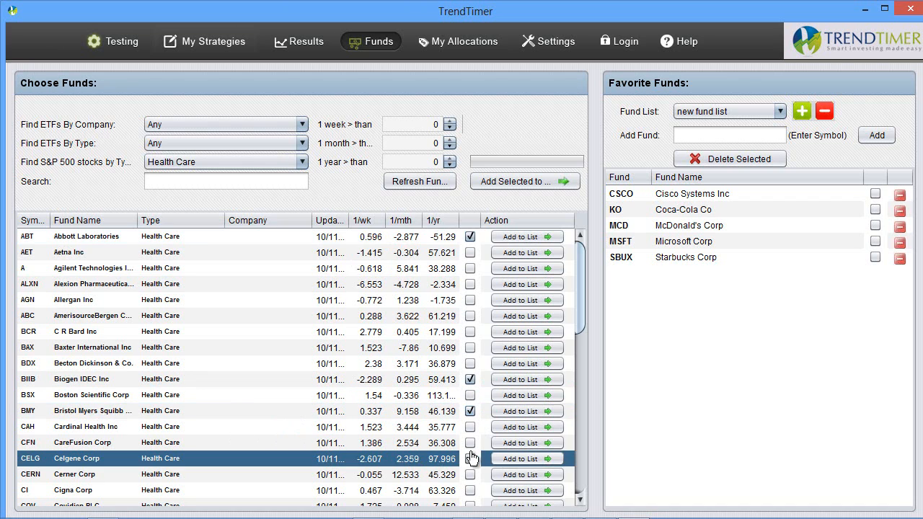
left_click(498, 183)
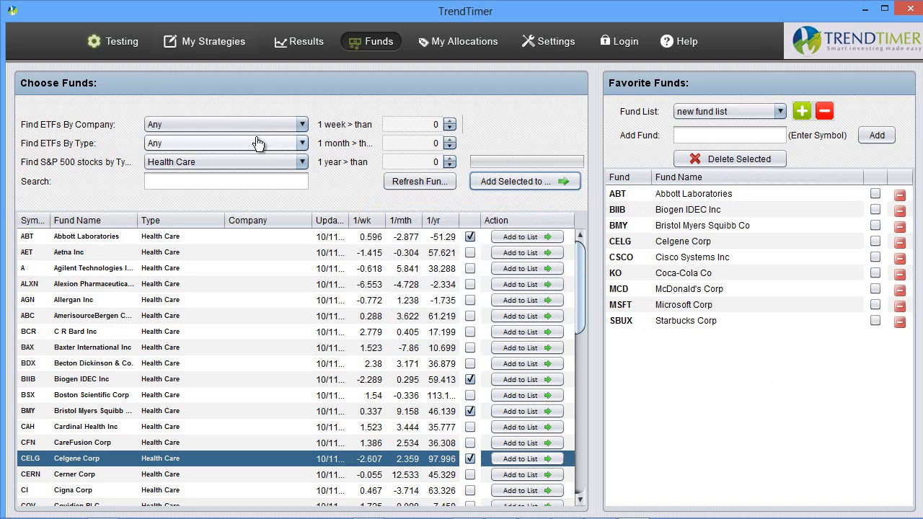
Return to strategy testing and display the funds of the list named new fund list.
left_click(113, 42)
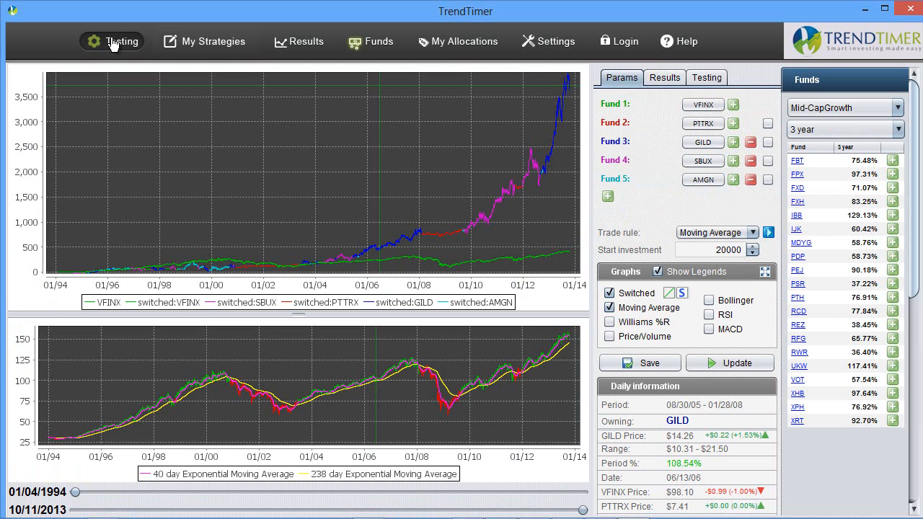
left_click(876, 115)
left_click_drag(900, 149, 905, 243)
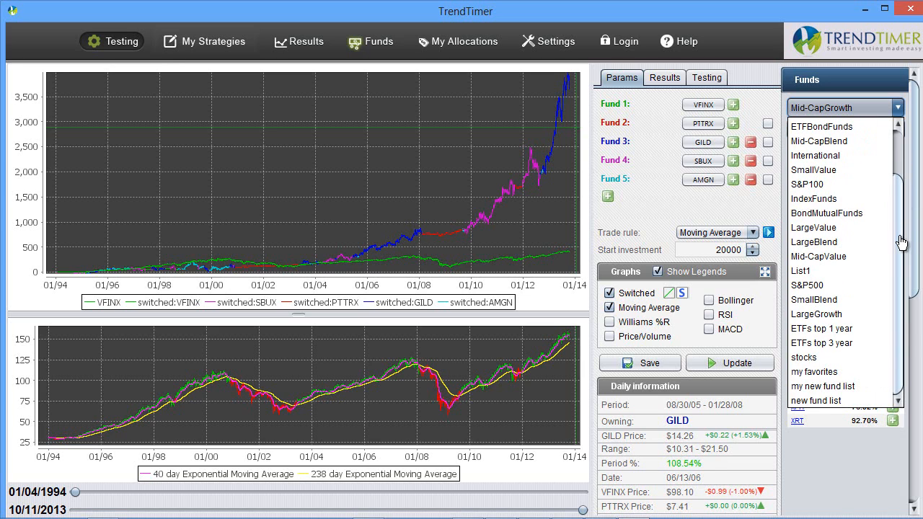
left_click(829, 402)
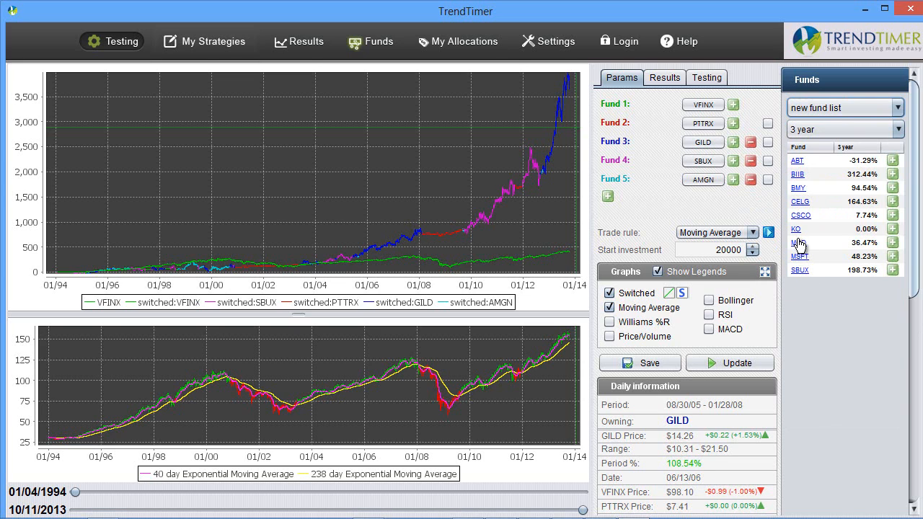
Add MCD from the new fund list to the strategy as Fund 6 and replace AMGN in Fund 5 with MSFT.
left_click(893, 244)
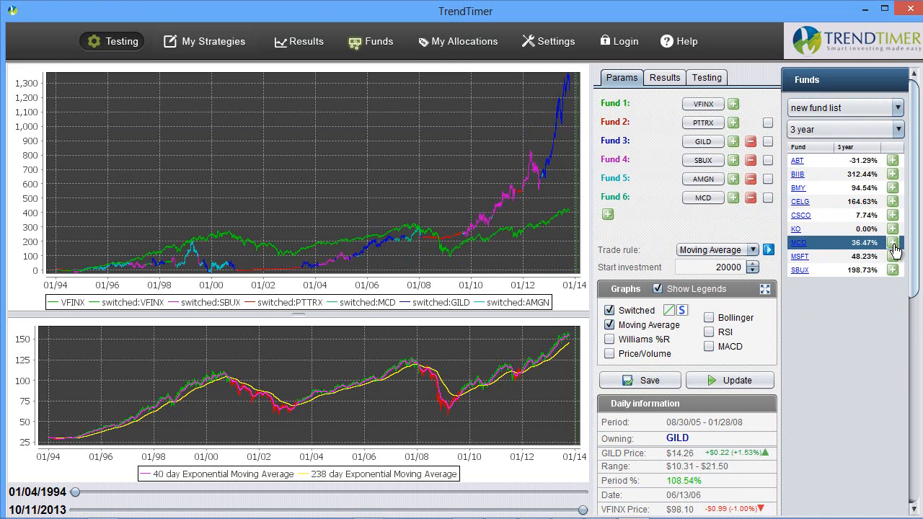
left_click(704, 181)
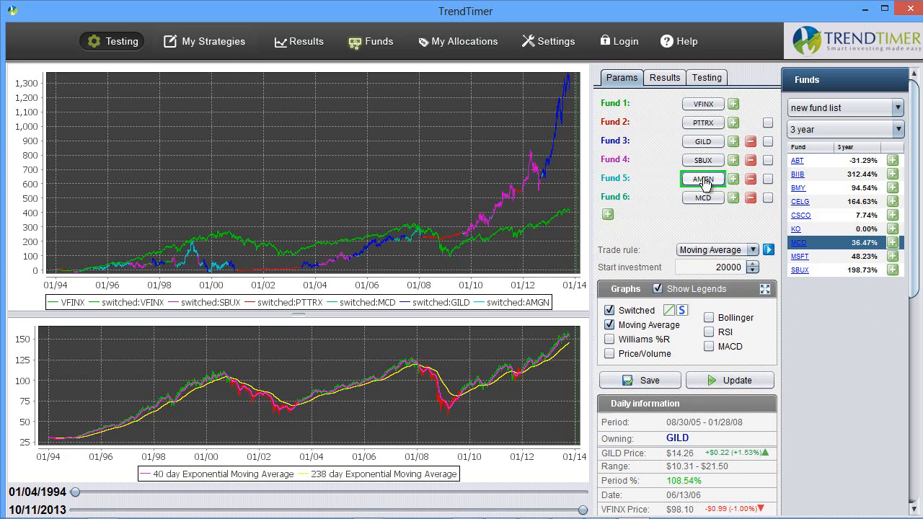
double_click(800, 258)
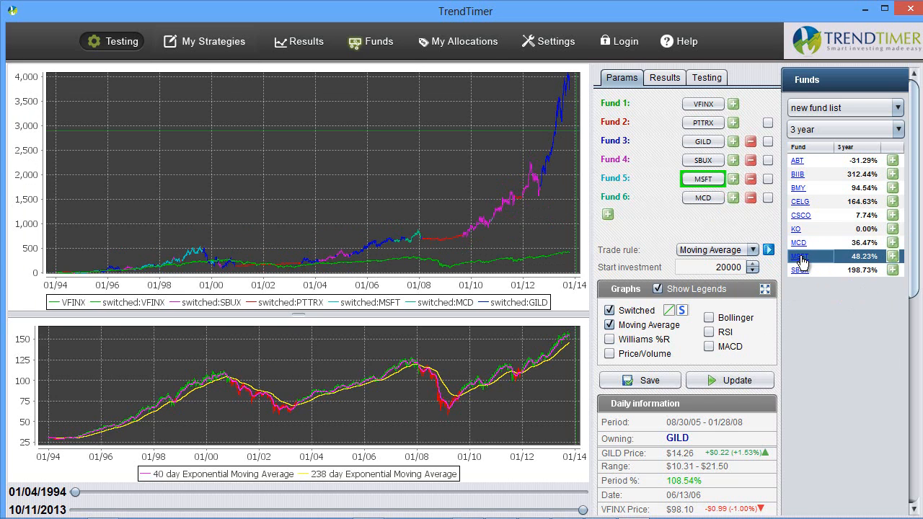